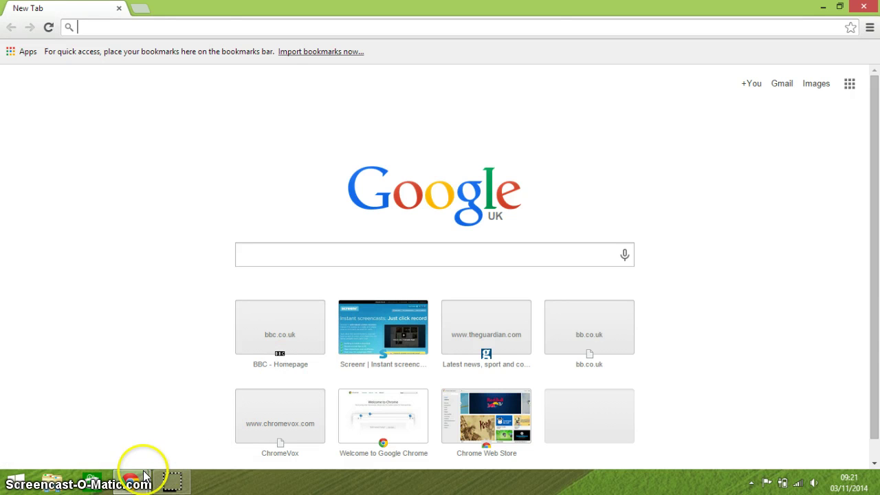
Flip between the Guardian and New Tab windows from the taskbar previews, then open a second new tab.
mouse_move(136, 483)
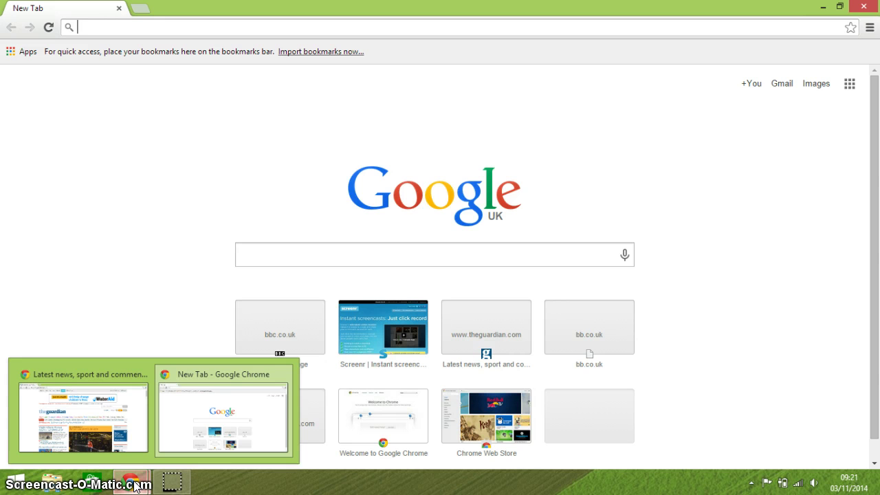
click(131, 468)
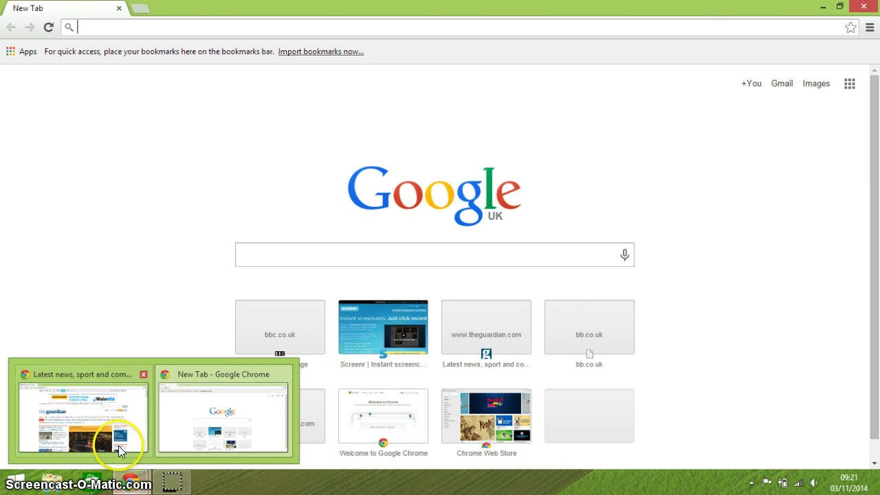
click(115, 418)
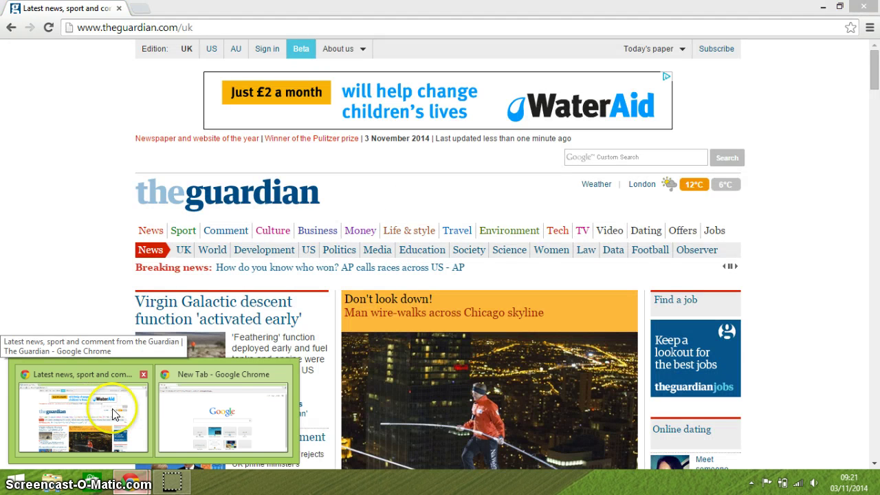
click(165, 411)
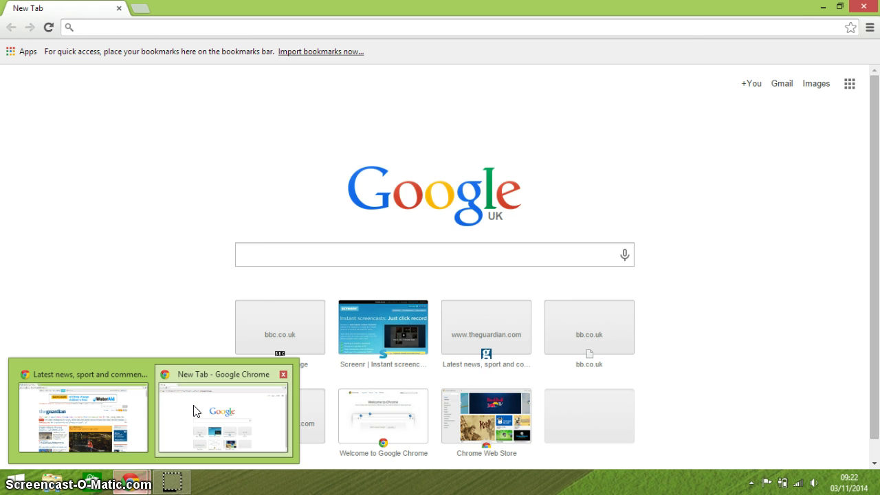
click(103, 415)
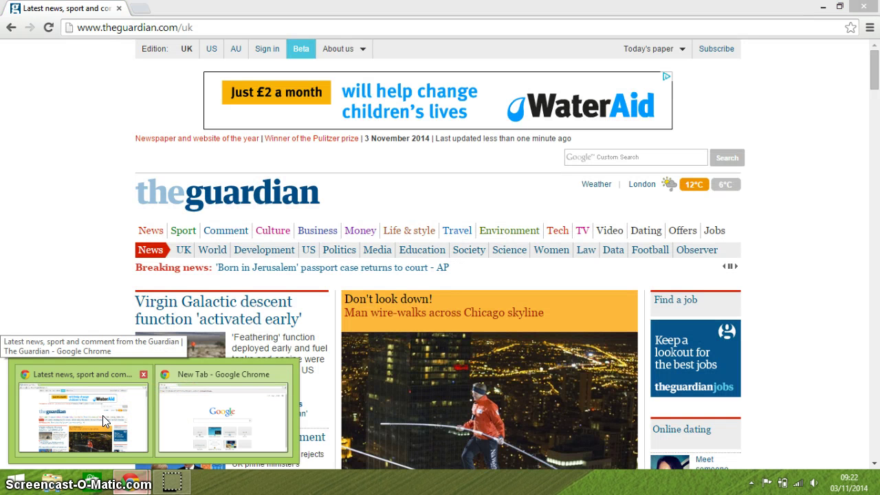
key(alt+Tab)
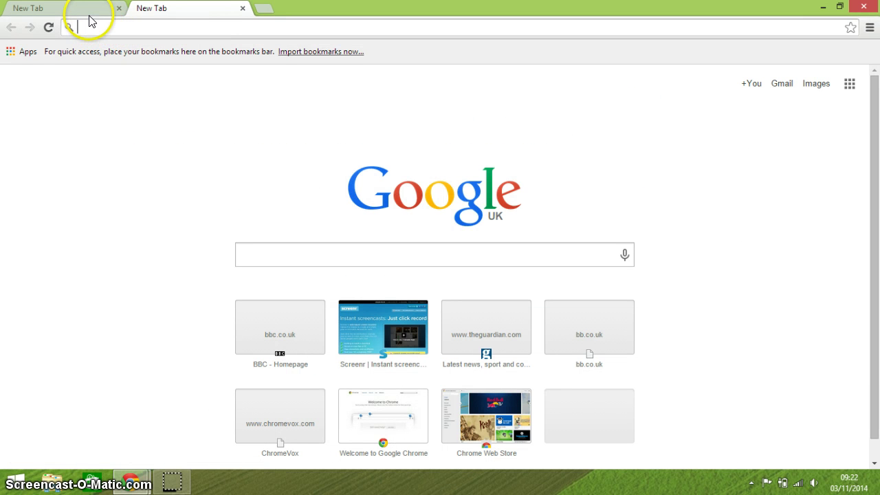
Switch back and forth between the two New Tab tabs, ending on the first one.
click(88, 10)
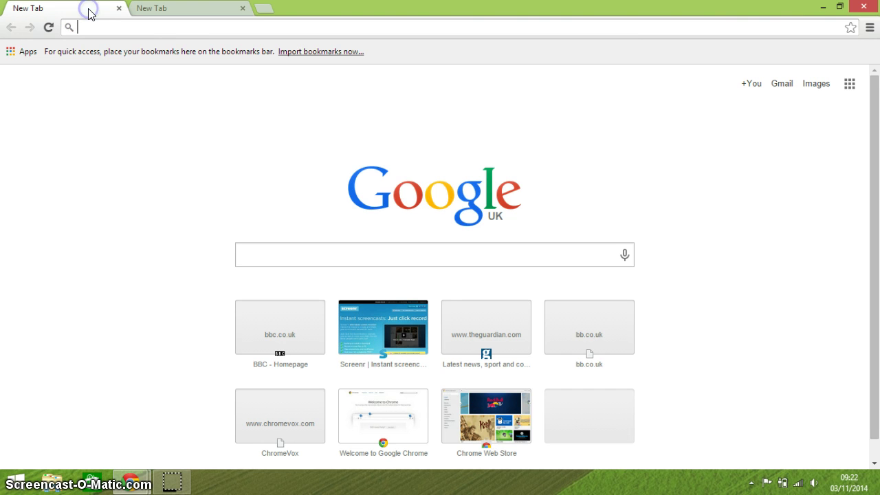
click(179, 11)
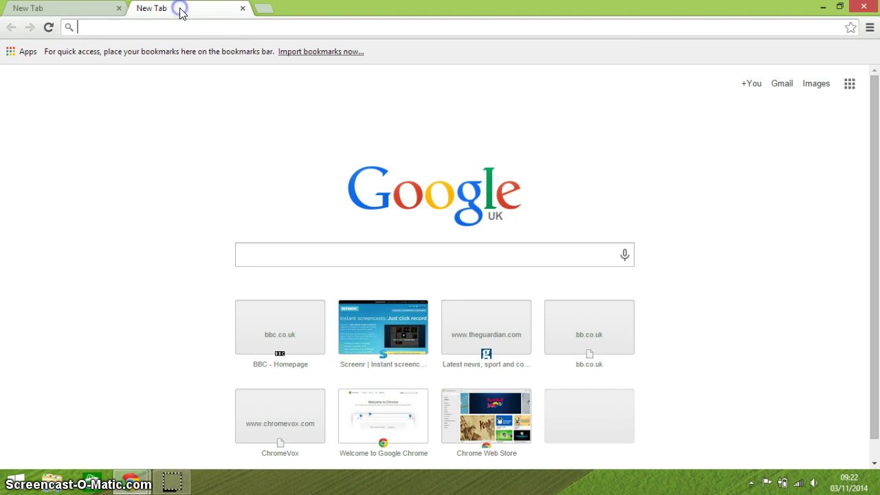
click(69, 15)
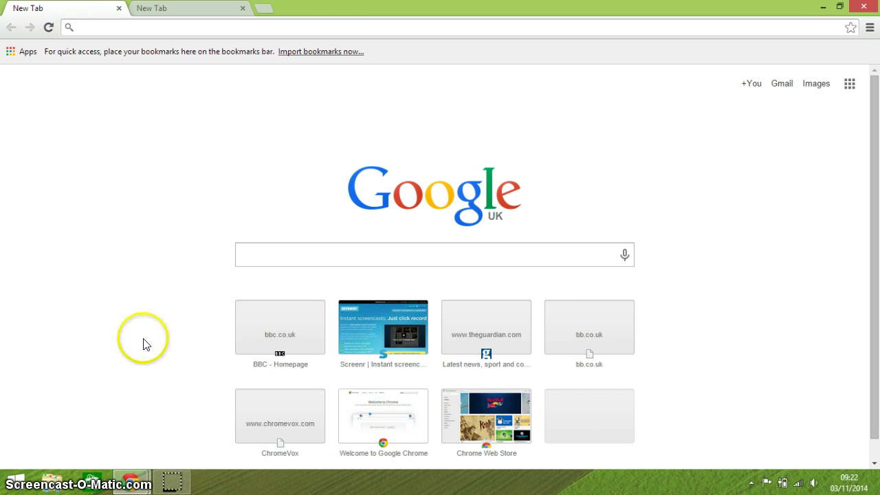
Bring the Guardian window forward from the taskbar previews and open a new tab beside it.
click(129, 485)
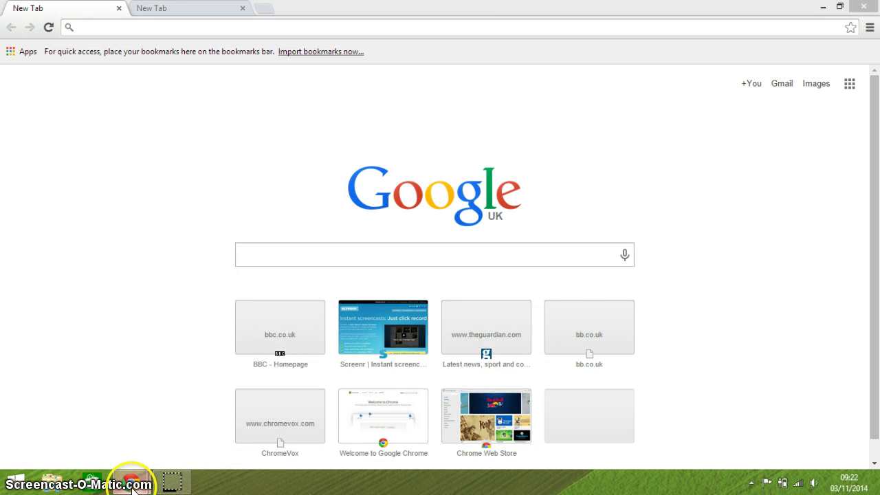
mouse_move(129, 481)
mouse_move(89, 428)
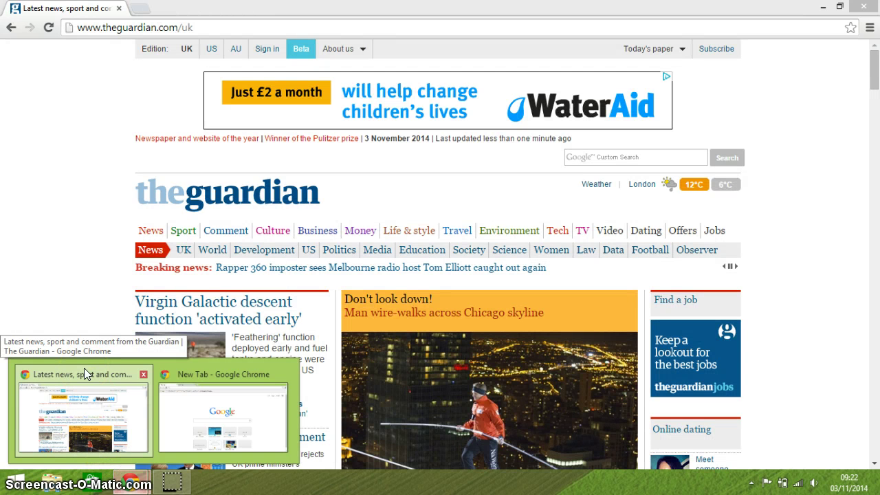
key(Escape)
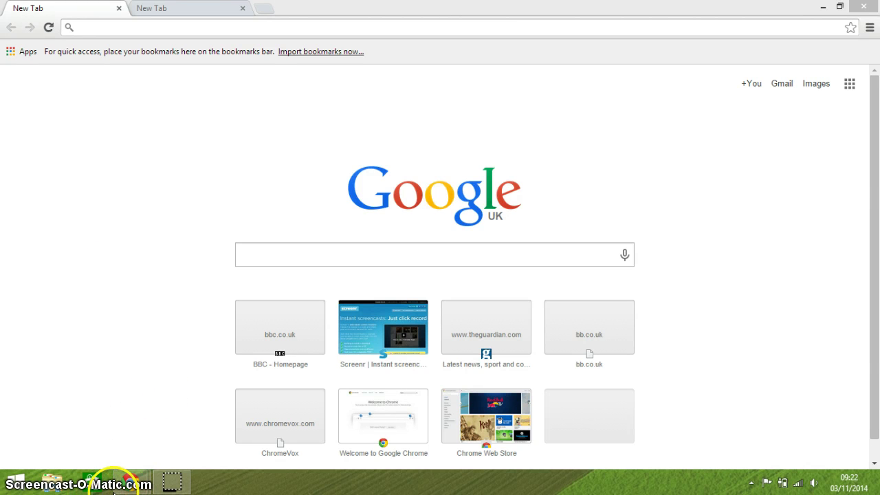
click(103, 425)
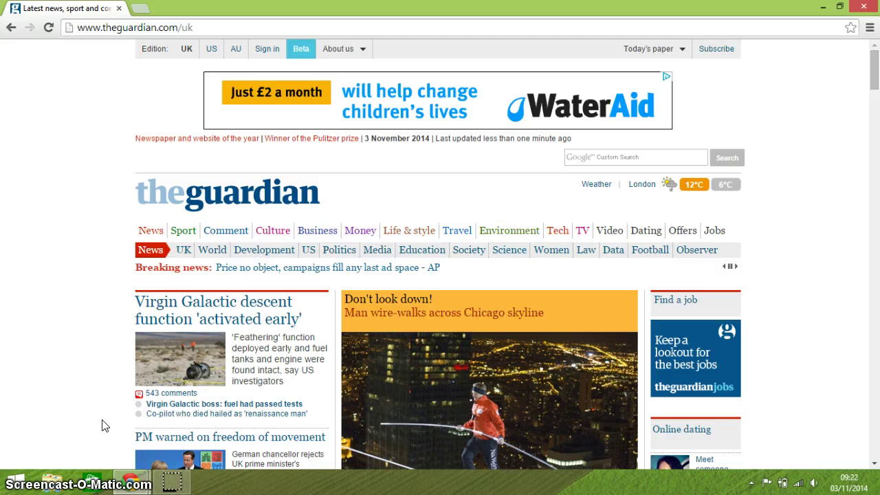
key(ctrl+t)
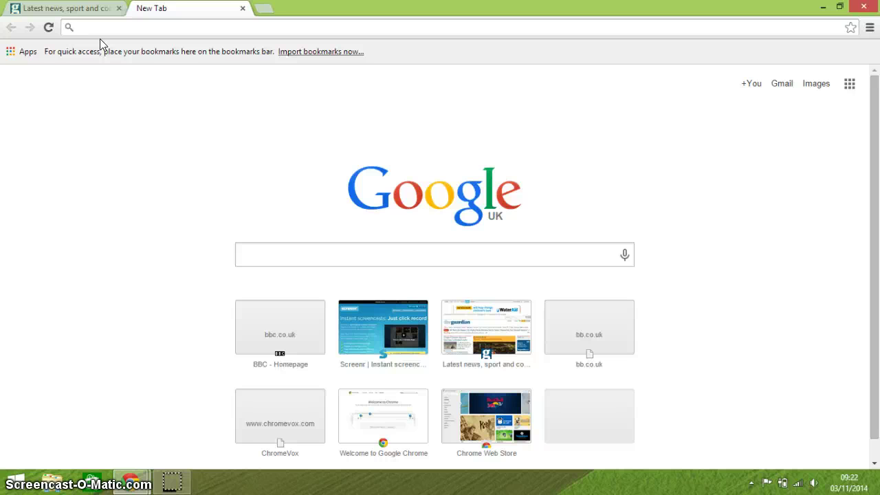
Return to the Guardian window's tabs and select the full web address in the omnibox for replacing.
key(ctrl+w)
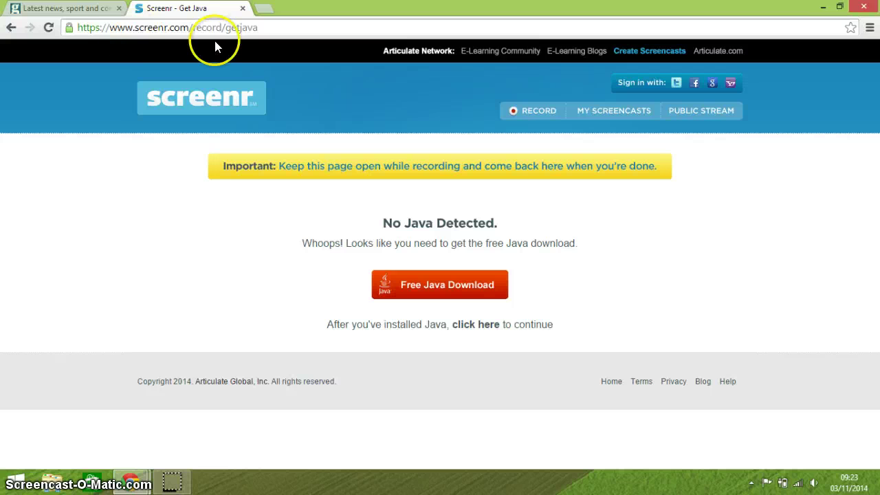
click(110, 19)
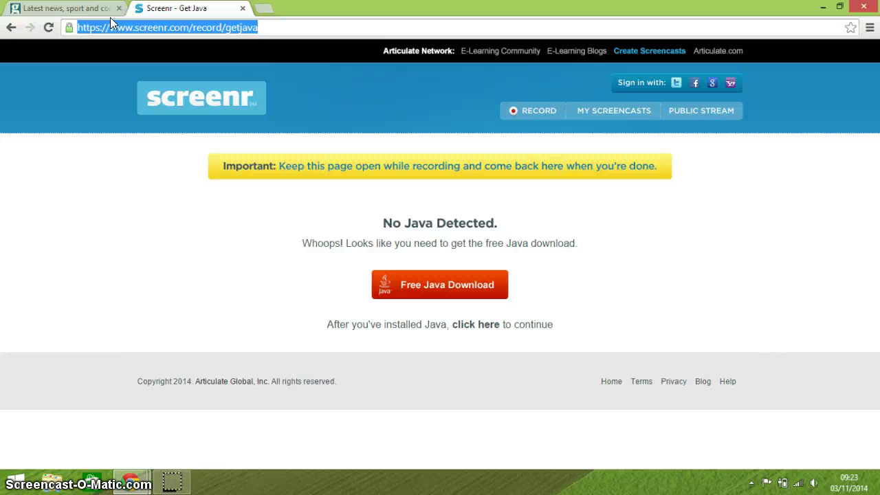
Load the bbc.co.uk homepage in the second tab by entering 'bbc' in the address bar.
text(bbc)
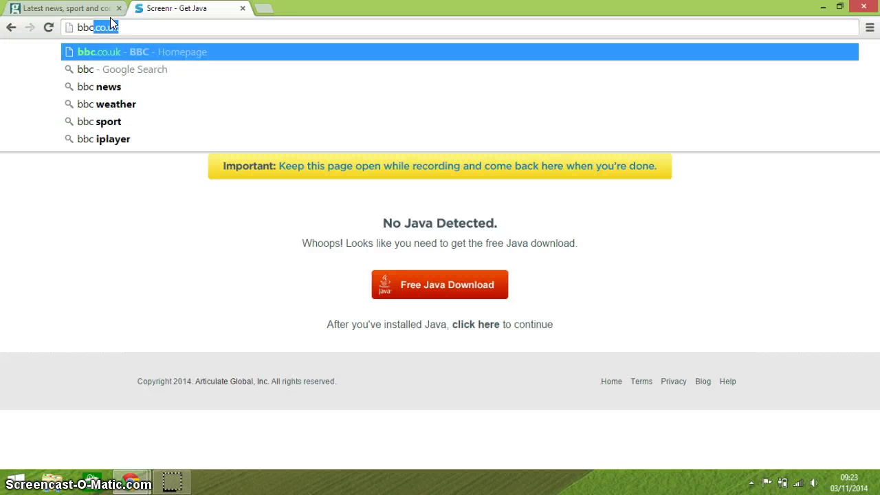
key(Return)
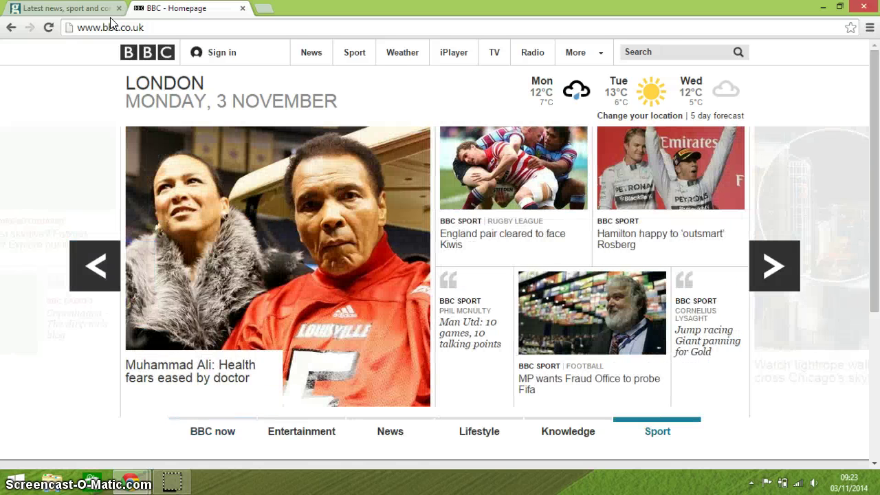
click(132, 26)
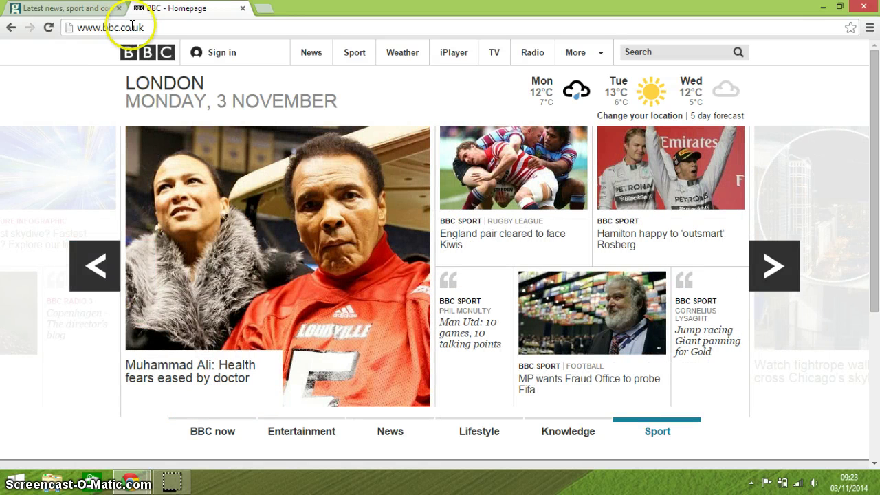
click(130, 26)
click(106, 53)
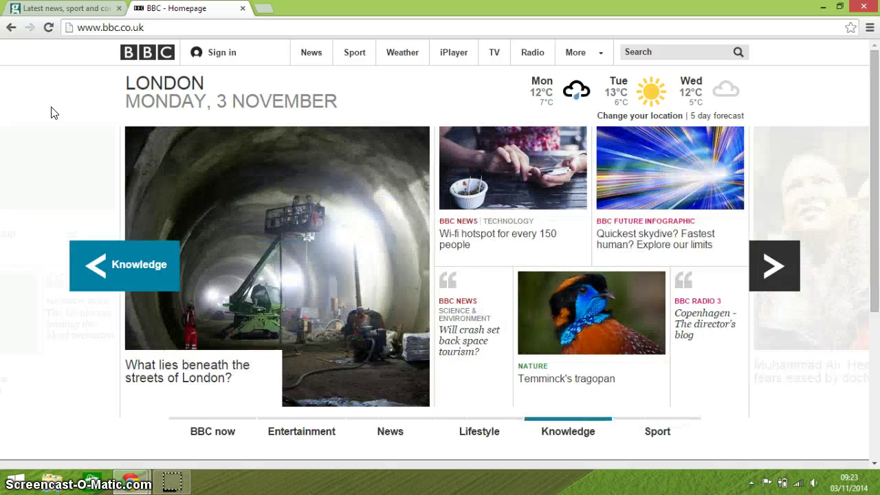
click(66, 38)
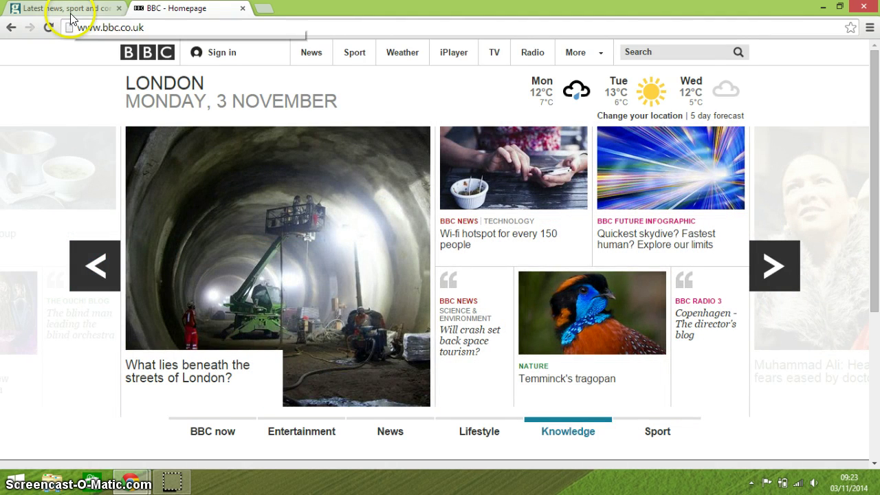
Switch between the Guardian and BBC homepage tabs, then open a new blank tab.
click(71, 15)
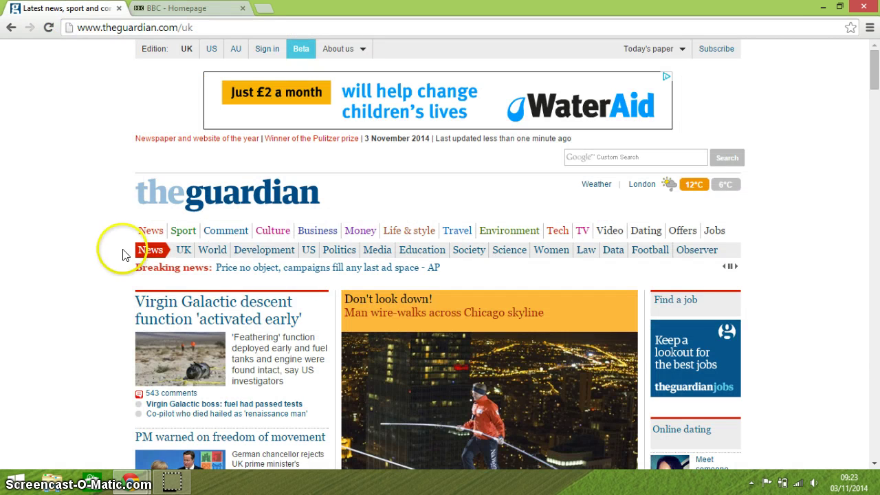
click(170, 8)
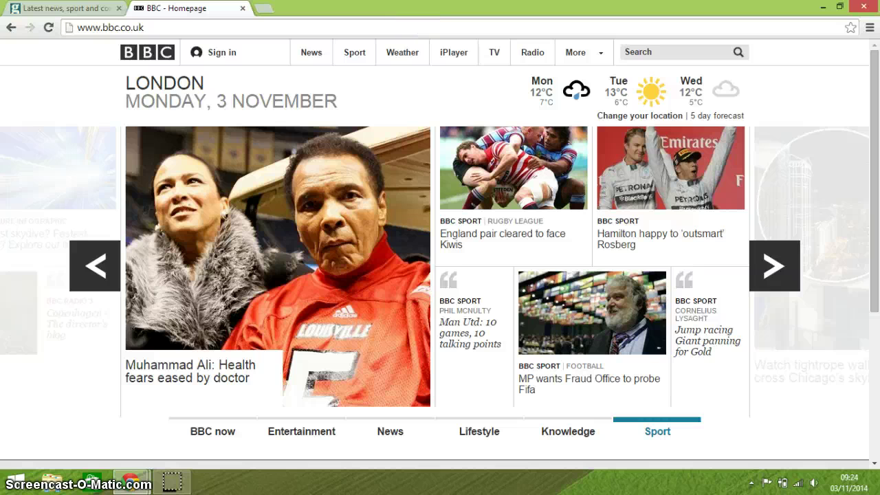
key(ctrl+t)
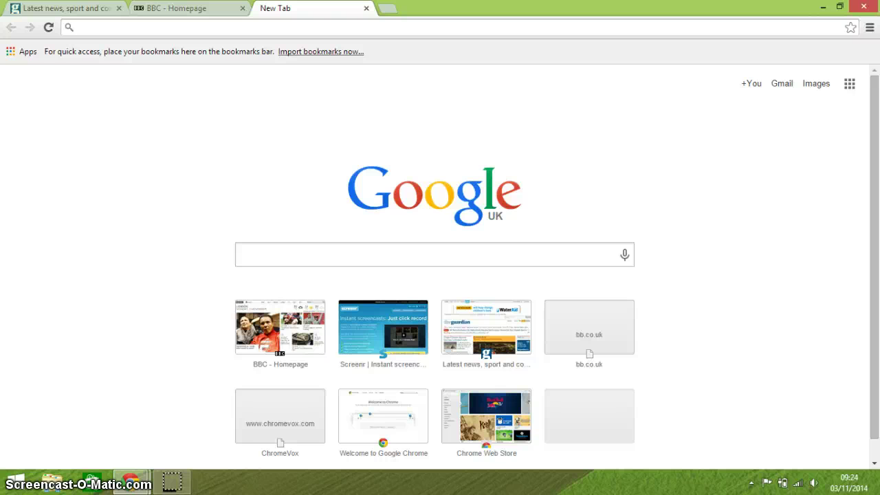
Open the Chrome Web Store from the most-visited thumbnails, then jump back to the Guardian tab.
click(486, 426)
click(307, 200)
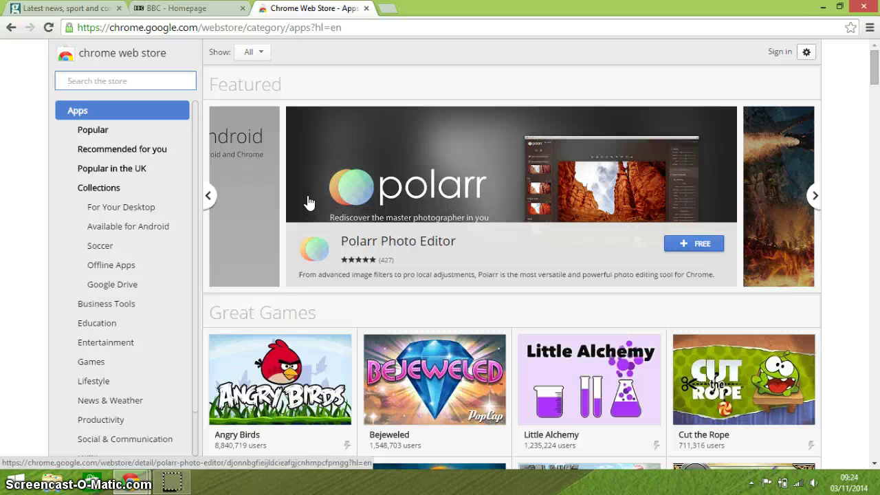
key(ctrl+Tab)
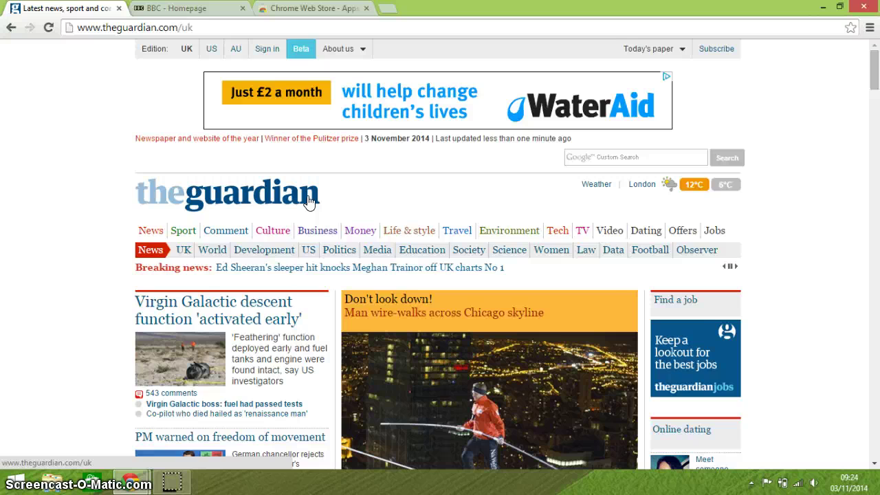
Cycle with Ctrl+Tab through the BBC, Web Store and Guardian tabs, stopping on BBC homepage.
key(ctrl+Tab)
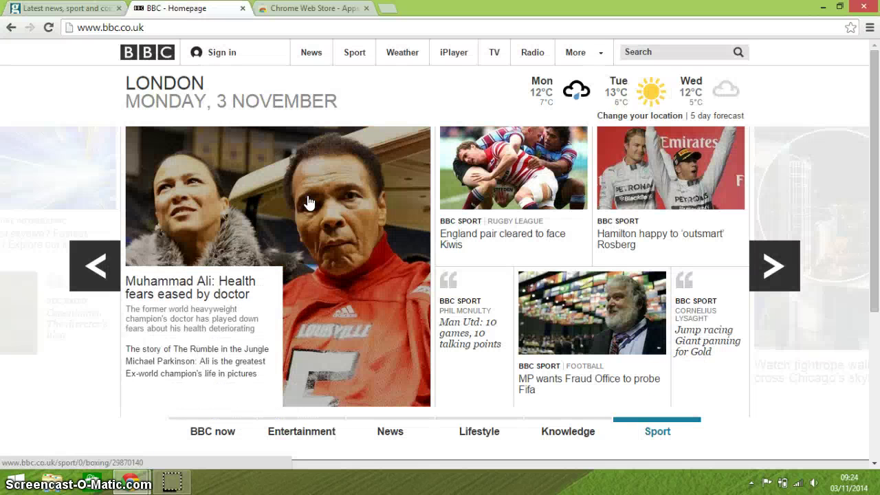
key(ctrl+Tab)
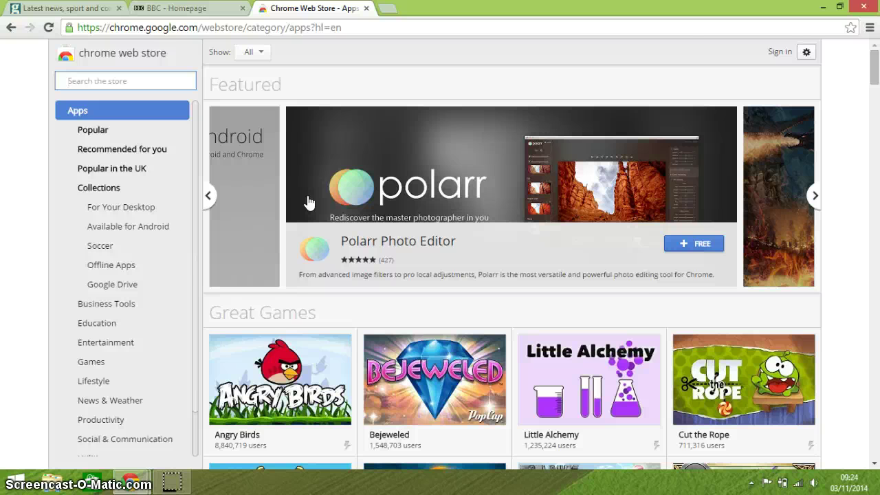
key(ctrl+Tab)
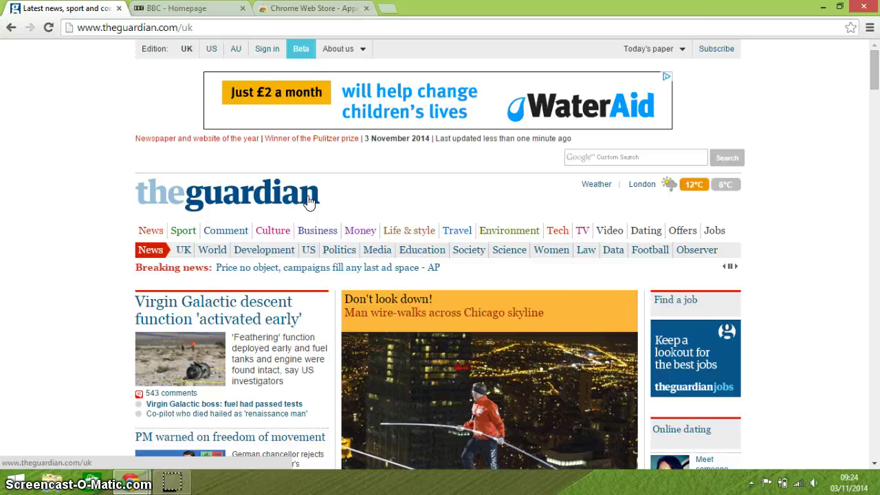
key(ctrl+Tab)
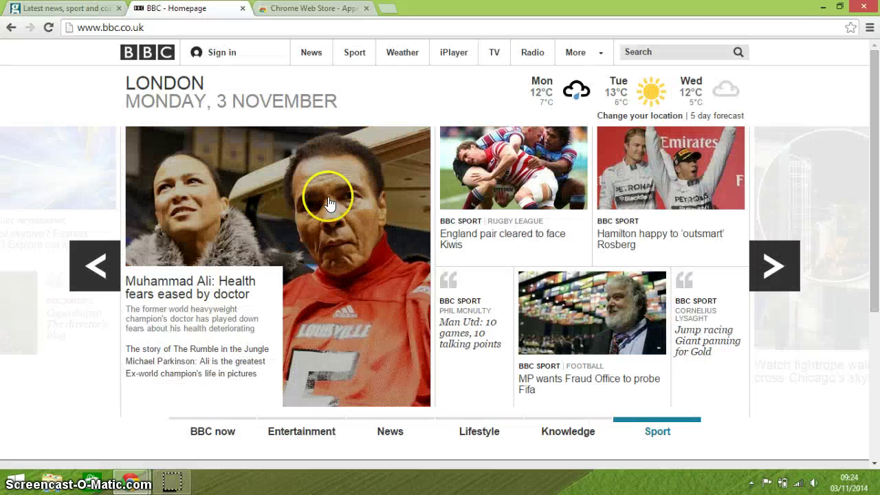
Open the Hamilton F1 headline in a background tab, view it, then return to the BBC homepage.
click(623, 245)
middle_click(627, 244)
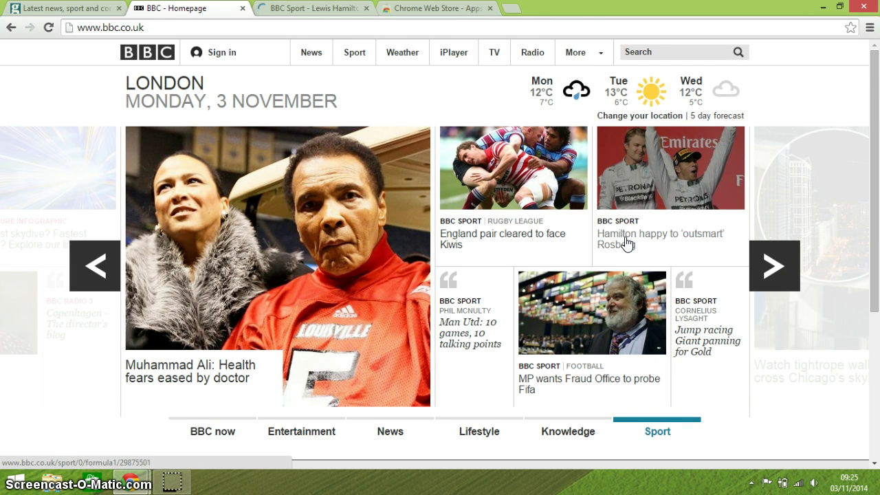
click(318, 8)
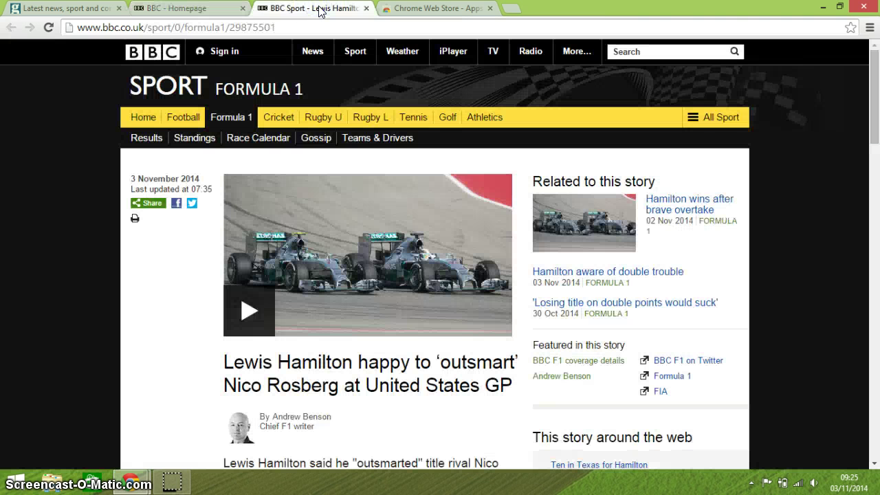
click(180, 14)
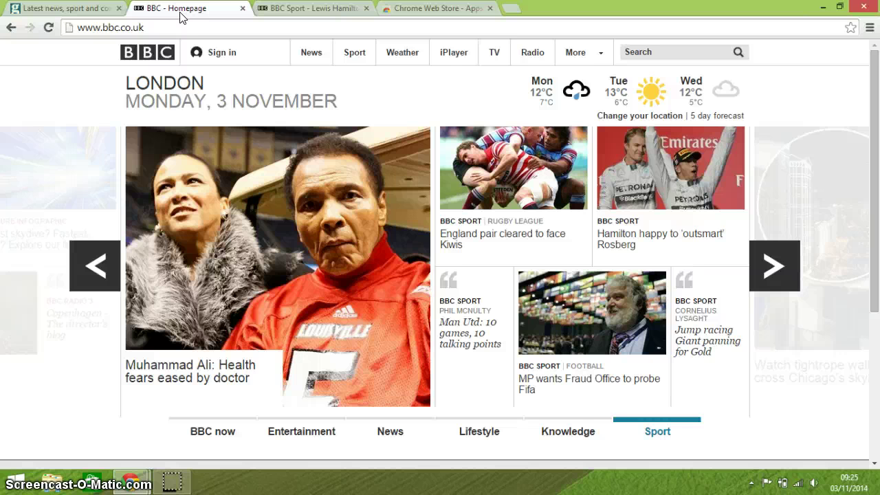
click(99, 8)
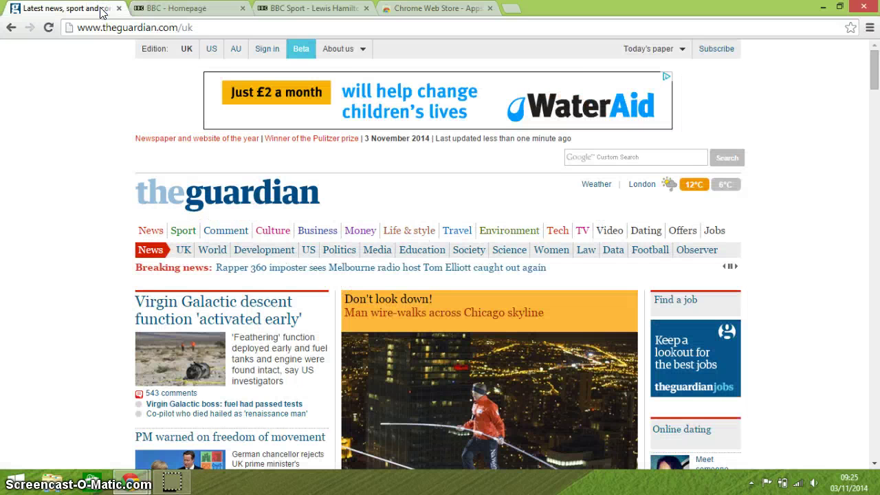
key(F11)
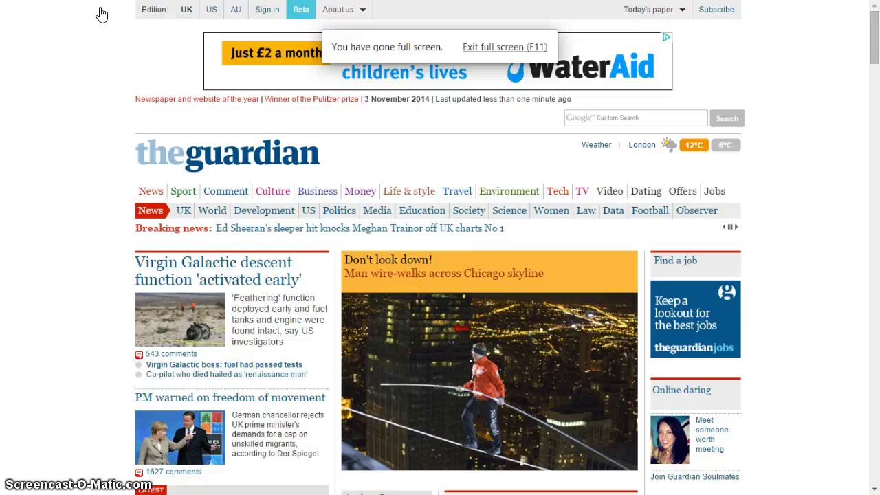
key(F11)
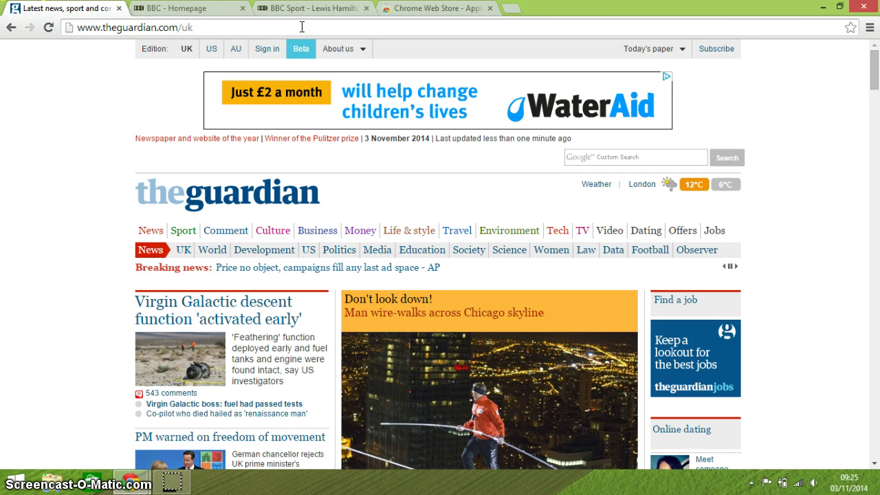
key(F11)
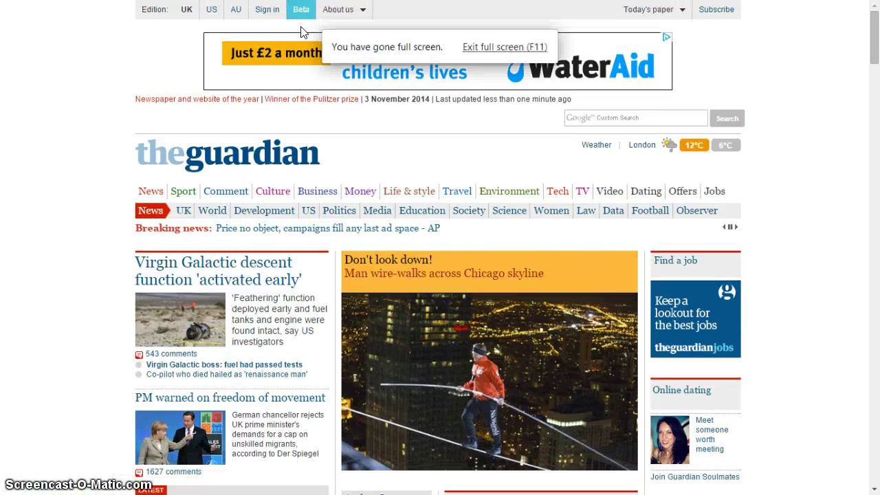
key(F11)
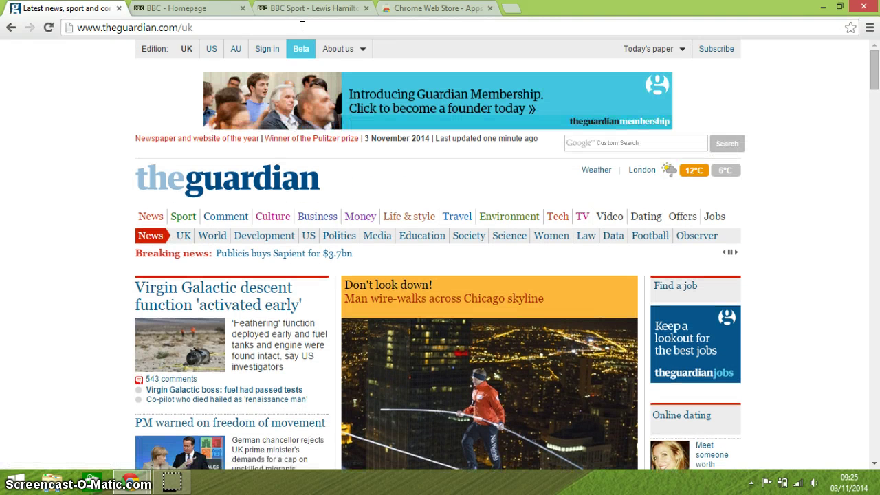
click(244, 12)
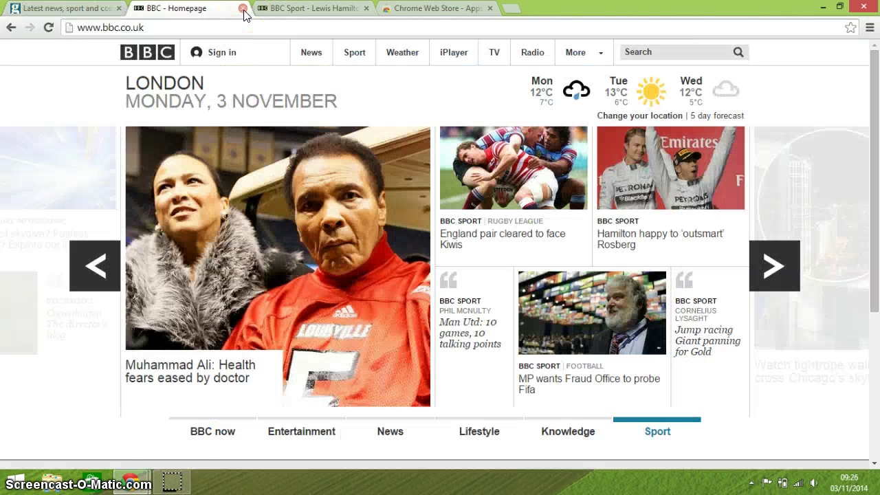